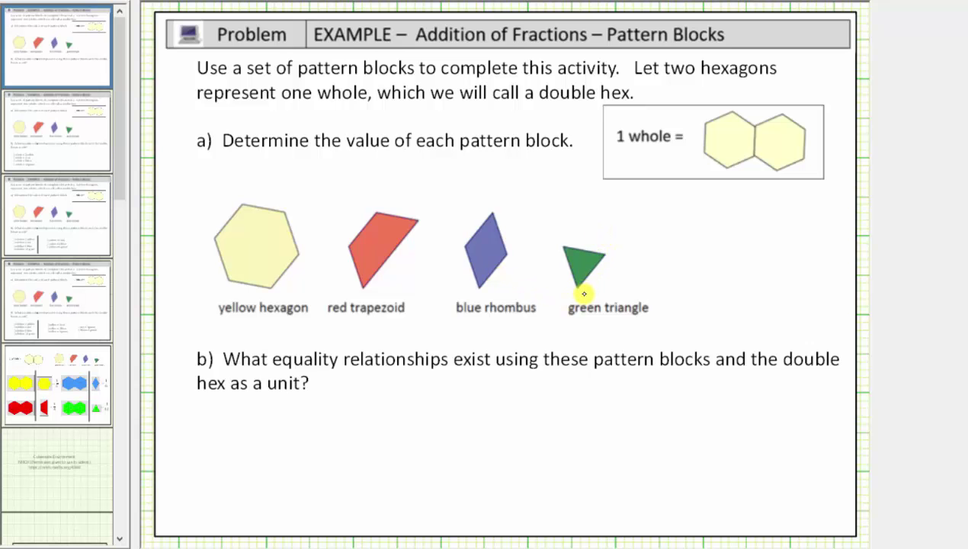
# Show the slide that names the NLVM Pattern Blocks tool and gives its web link
pyautogui.scroll(-5, 53, 228)
pyautogui.click(57, 35)
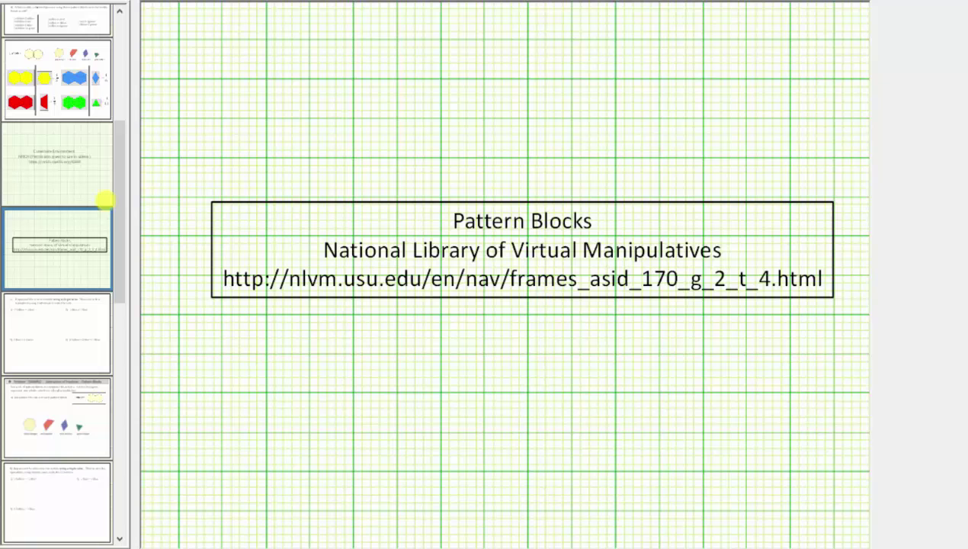
# Lay one yellow hexagon over each half of the double hex, then deselect
pyautogui.moveTo(117, 209); pyautogui.dragTo(95, 28)
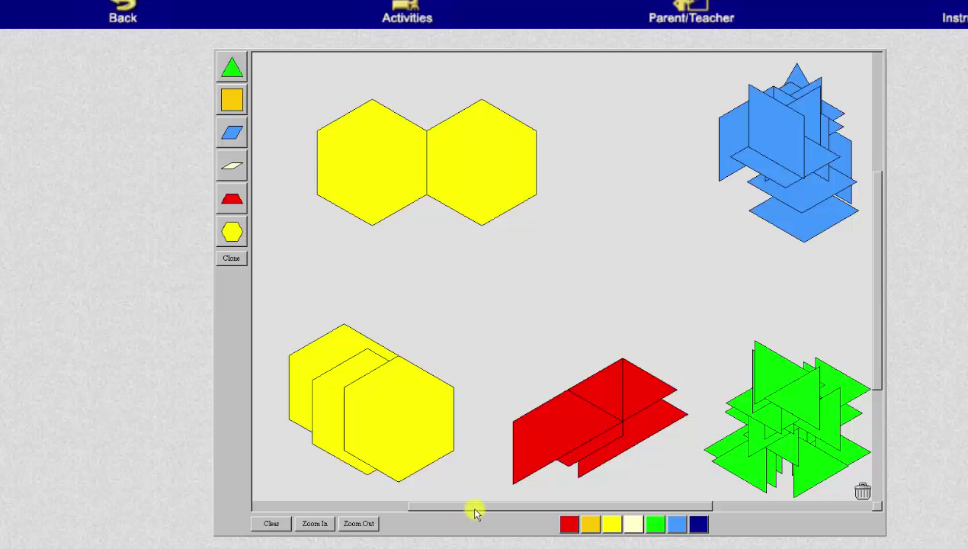
pyautogui.click(415, 177)
pyautogui.click(425, 233)
pyautogui.moveTo(411, 406); pyautogui.dragTo(381, 162)
pyautogui.moveTo(379, 382); pyautogui.dragTo(503, 181)
pyautogui.click(474, 316)
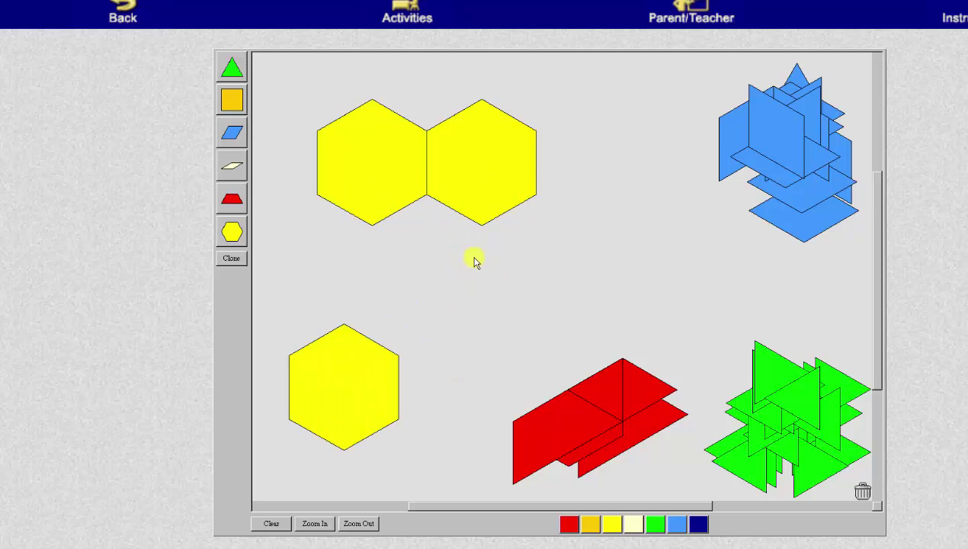
pyautogui.click(388, 356)
pyautogui.click(404, 448)
# Cover the double hex's hexagon halves with red trapezoids and move the spare trapezoid aside
pyautogui.click(582, 428)
pyautogui.moveTo(562, 426); pyautogui.dragTo(372, 137)
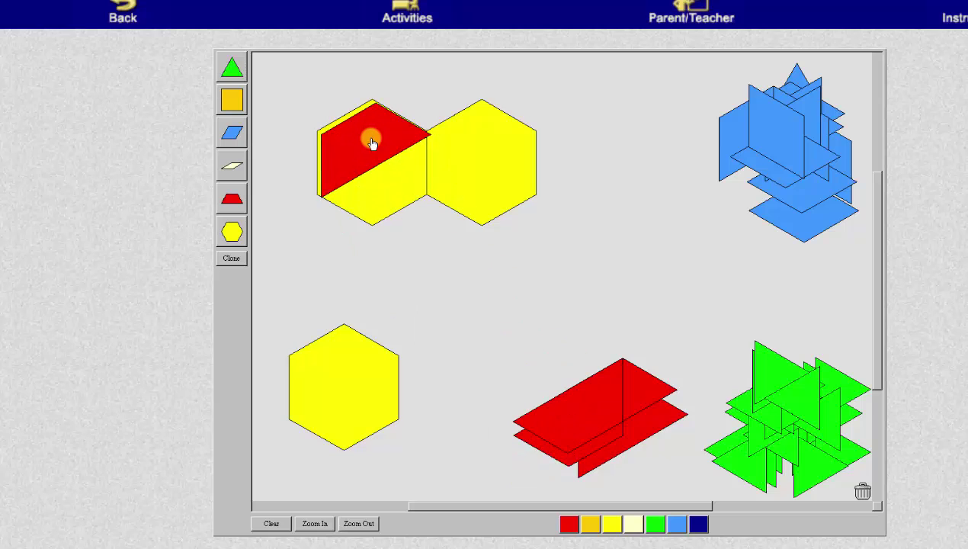
pyautogui.moveTo(573, 379); pyautogui.dragTo(455, 130)
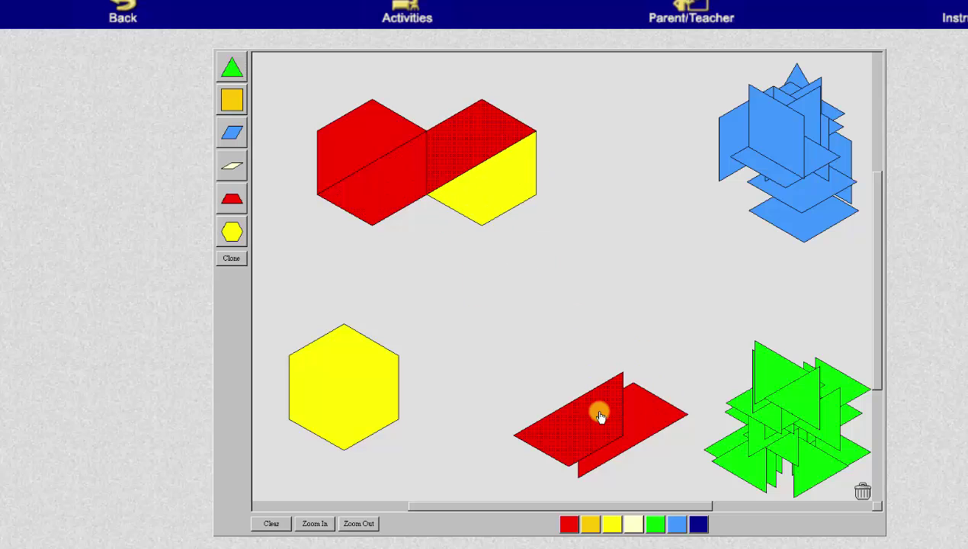
pyautogui.moveTo(599, 410); pyautogui.dragTo(503, 181)
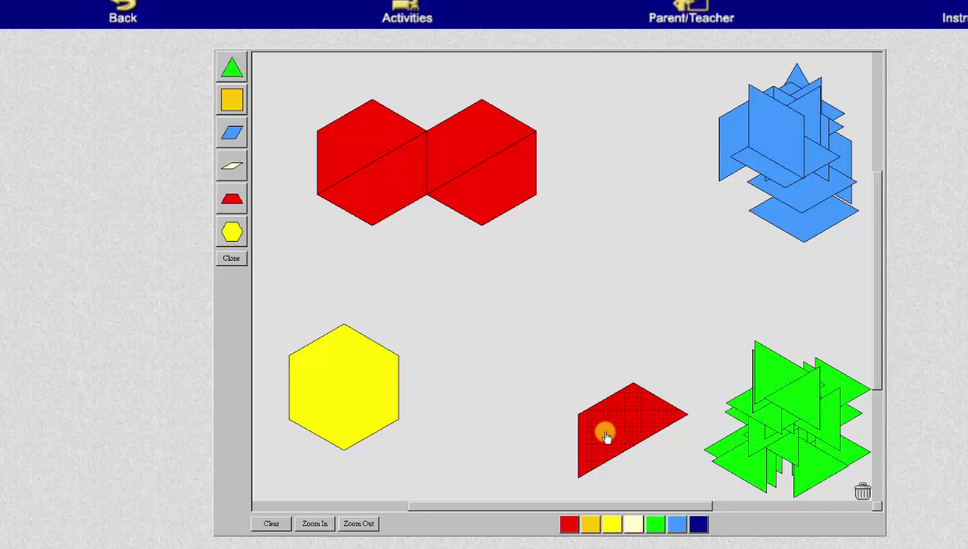
pyautogui.moveTo(606, 432); pyautogui.dragTo(558, 414)
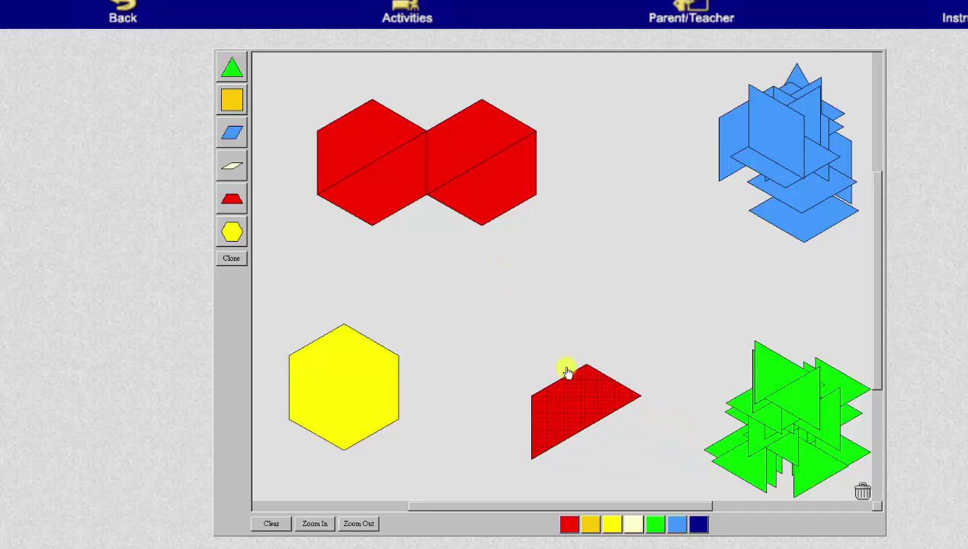
pyautogui.click(507, 190)
# Return the four red trapezoids from the double hex to the red pile
pyautogui.moveTo(512, 179); pyautogui.dragTo(587, 442)
pyautogui.moveTo(488, 126); pyautogui.dragTo(567, 391)
pyautogui.moveTo(381, 190); pyautogui.dragTo(534, 457)
pyautogui.moveTo(362, 122); pyautogui.dragTo(551, 425)
# Tile both hexagons with blue rhombi to form two cubes
pyautogui.moveTo(761, 129); pyautogui.dragTo(468, 174)
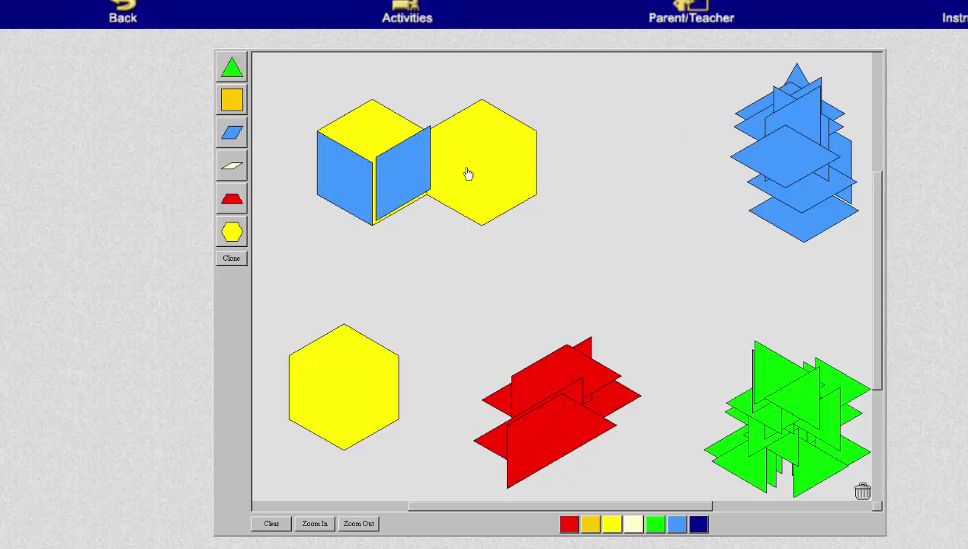
pyautogui.moveTo(763, 151); pyautogui.dragTo(407, 125)
pyautogui.moveTo(811, 189); pyautogui.dragTo(483, 194)
pyautogui.moveTo(728, 129); pyautogui.dragTo(458, 142)
pyautogui.moveTo(793, 134); pyautogui.dragTo(504, 155)
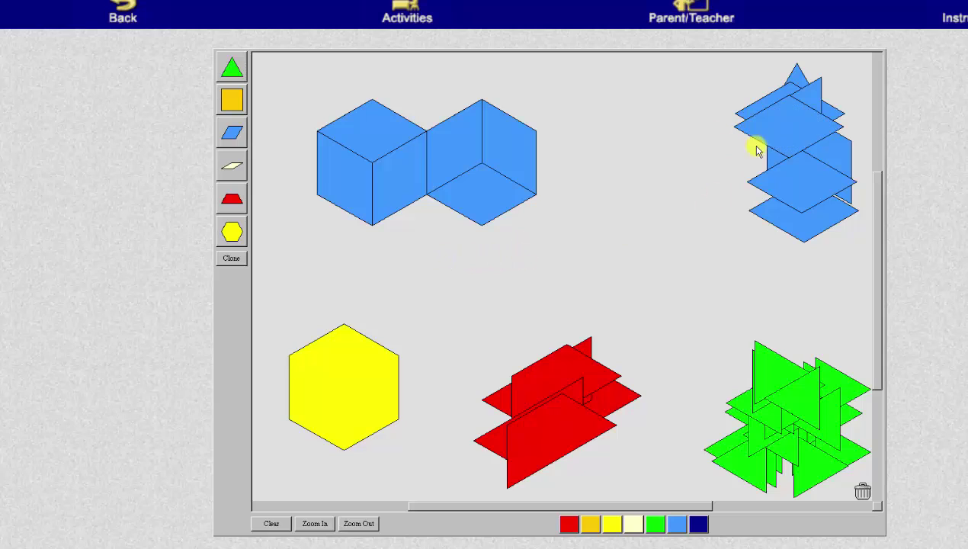
pyautogui.moveTo(756, 147)
pyautogui.mouseDown()
pyautogui.moveTo(654, 188)
pyautogui.moveTo(676, 186)
pyautogui.moveTo(644, 232)
pyautogui.moveTo(756, 129)
pyautogui.mouseUp()
# Drag the blue rhombi off the double hex back to the blue pile
pyautogui.click(479, 186)
pyautogui.moveTo(479, 186); pyautogui.dragTo(751, 164)
pyautogui.moveTo(509, 148); pyautogui.dragTo(777, 144)
pyautogui.moveTo(400, 179); pyautogui.dragTo(762, 137)
pyautogui.moveTo(344, 180); pyautogui.dragTo(781, 182)
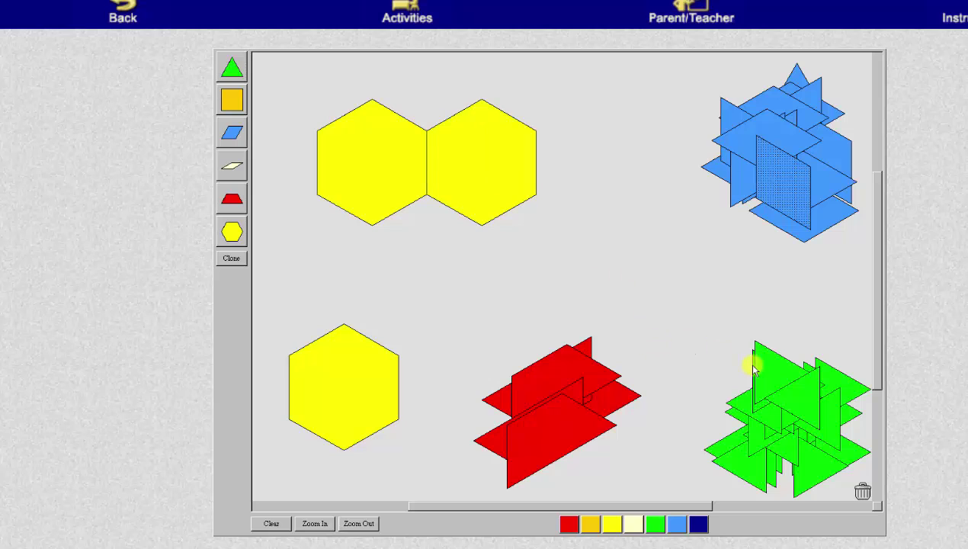
# Fill both hexagons with twelve green triangles and place a thirteenth triangle on empty canvas
pyautogui.moveTo(733, 346); pyautogui.dragTo(335, 158)
pyautogui.moveTo(766, 373); pyautogui.dragTo(450, 162)
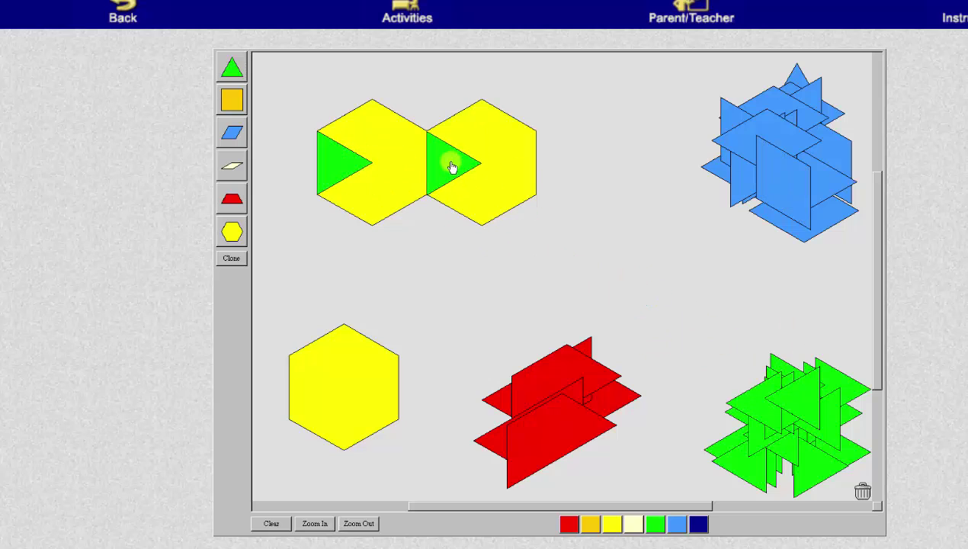
pyautogui.moveTo(754, 393); pyautogui.dragTo(358, 195)
pyautogui.moveTo(804, 404); pyautogui.dragTo(471, 201)
pyautogui.moveTo(777, 381); pyautogui.dragTo(415, 134)
pyautogui.moveTo(762, 396); pyautogui.dragTo(362, 135)
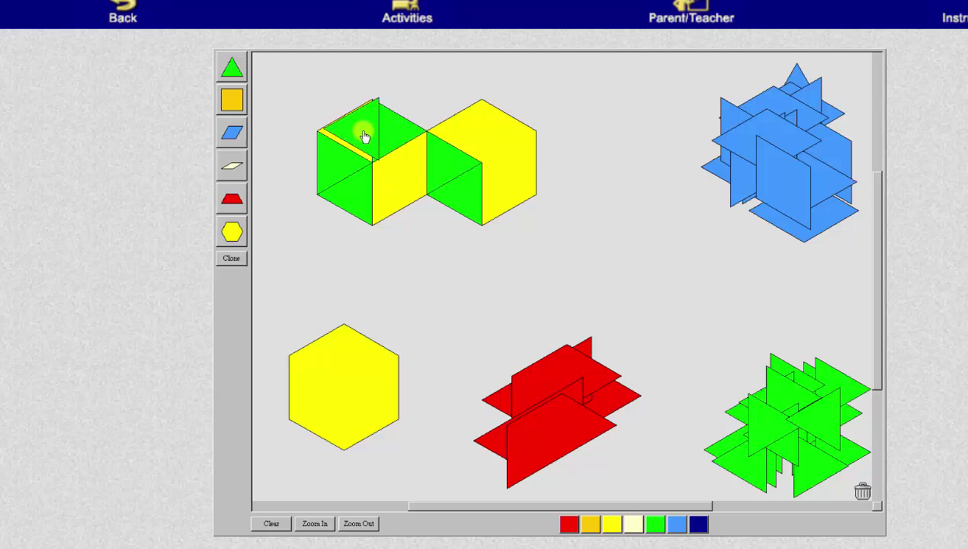
pyautogui.moveTo(766, 419); pyautogui.dragTo(446, 199)
pyautogui.moveTo(770, 366); pyautogui.dragTo(507, 195)
pyautogui.moveTo(785, 385); pyautogui.dragTo(455, 131)
pyautogui.moveTo(815, 396); pyautogui.dragTo(509, 161)
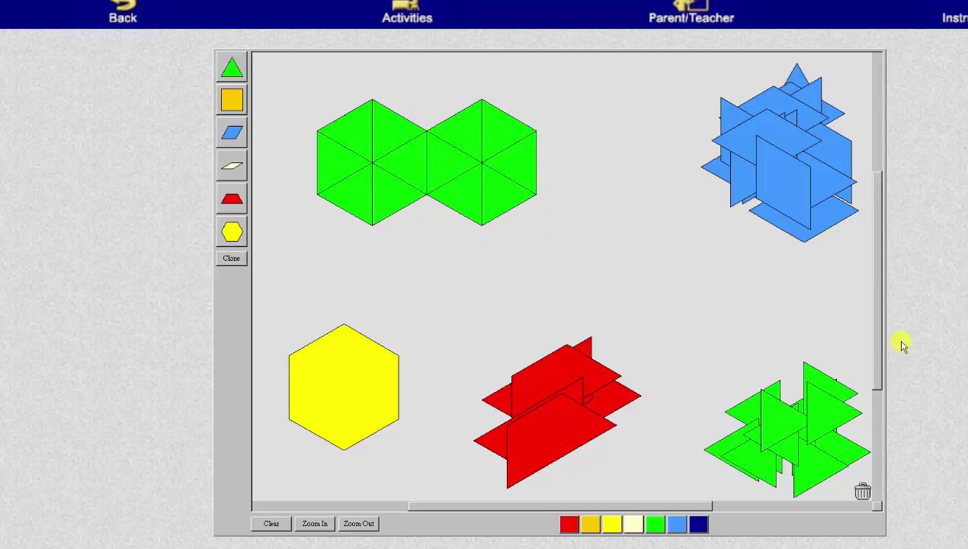
pyautogui.click(393, 200)
pyautogui.moveTo(802, 404); pyautogui.dragTo(718, 299)
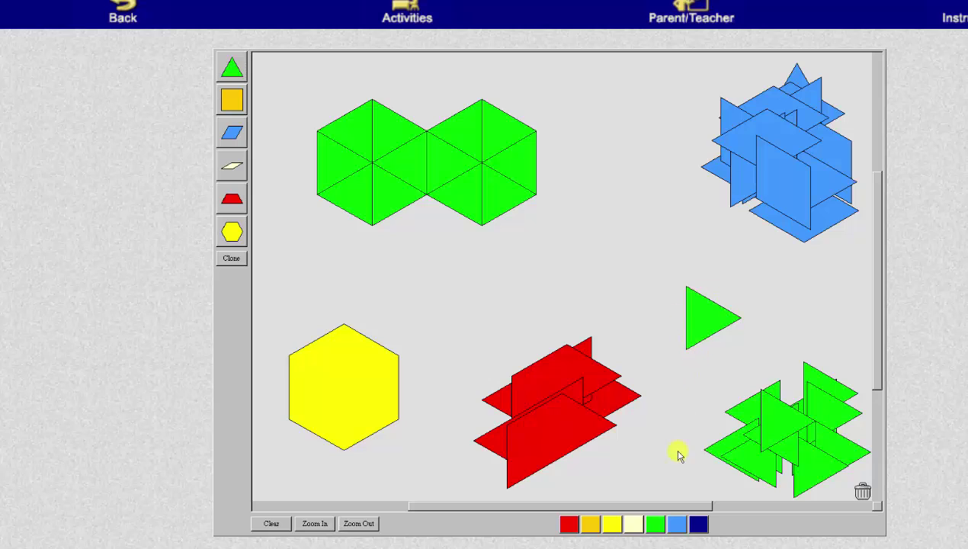
# Return to PowerPoint and show slide 1, the 'Addition of Fractions – Pattern Blocks' problem
pyautogui.click(681, 503)
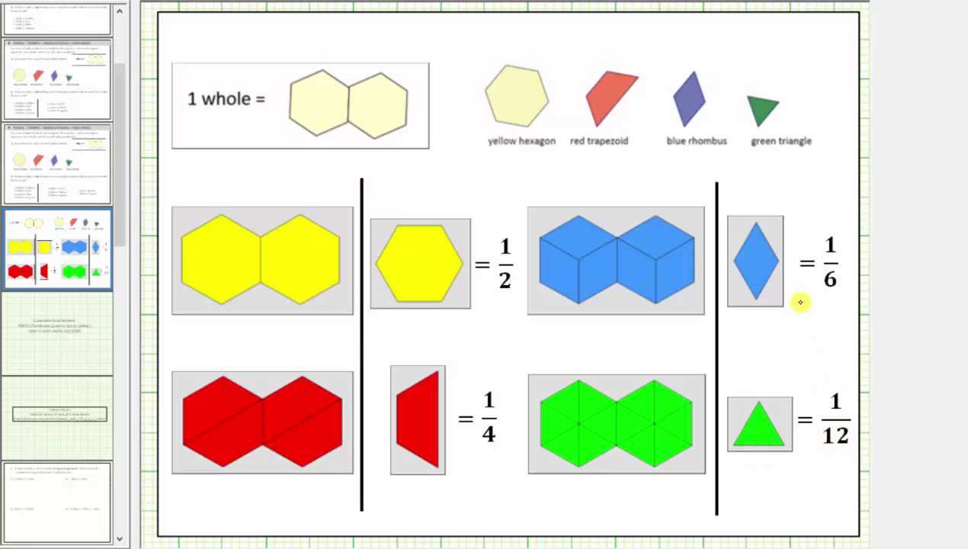
pyautogui.scroll(2, 65, 47)
pyautogui.click(65, 47)
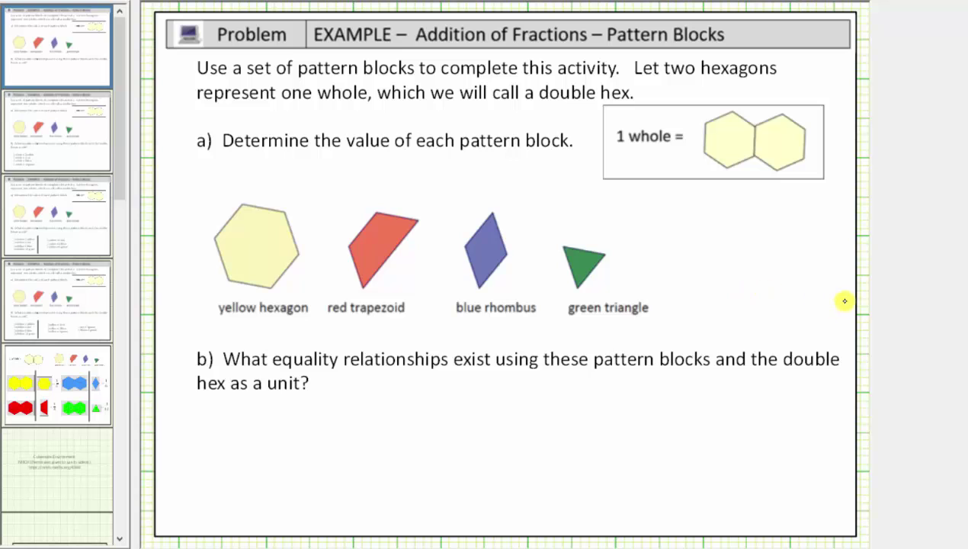
# Ink 1/2 above the yellow hexagon, 1/4 above the red trapezoid and 1/6 above the blue rhombus
pyautogui.moveTo(257, 160); pyautogui.dragTo(258, 175)
pyautogui.moveTo(250, 179); pyautogui.dragTo(267, 178)
pyautogui.moveTo(254, 183); pyautogui.dragTo(275, 192)
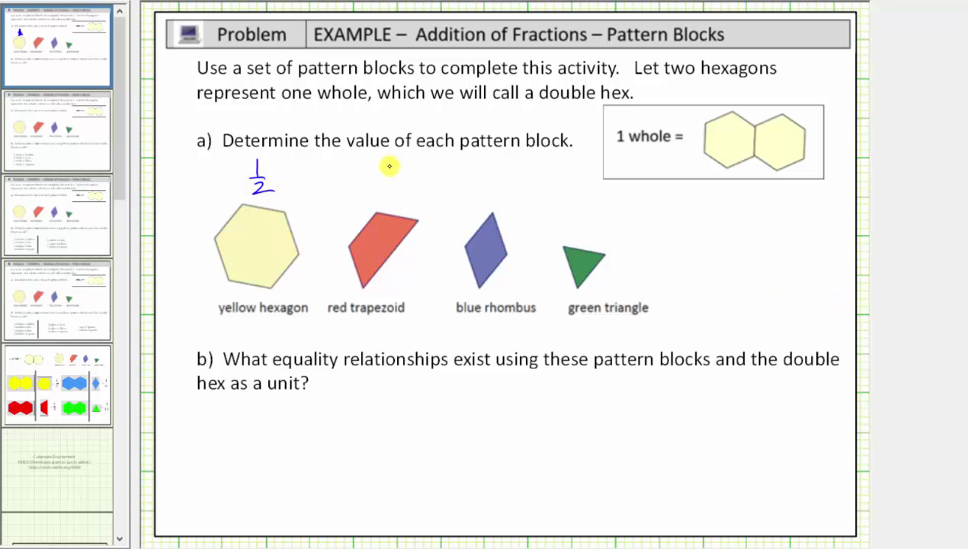
pyautogui.moveTo(387, 161); pyautogui.dragTo(396, 182)
pyautogui.moveTo(386, 185); pyautogui.dragTo(392, 200)
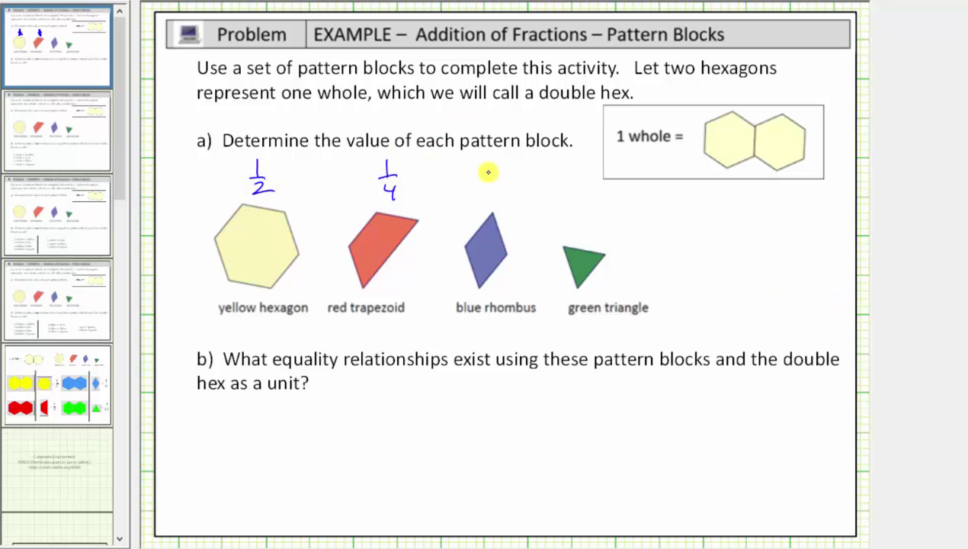
pyautogui.moveTo(490, 161); pyautogui.dragTo(492, 192)
pyautogui.moveTo(578, 186)
pyautogui.mouseDown()
pyautogui.moveTo(577, 203)
pyautogui.moveTo(601, 225)
pyautogui.mouseUp()
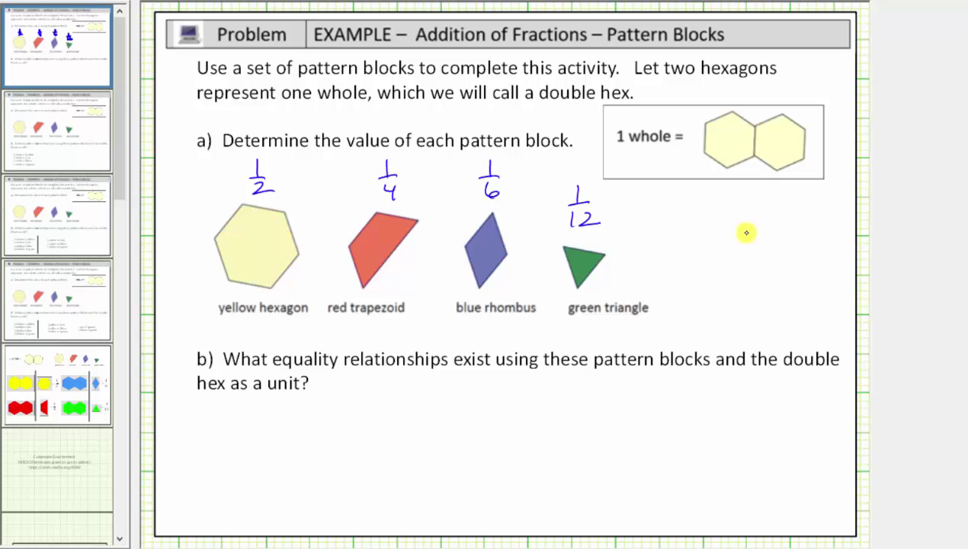
# Show slide 5's double-hex fraction models, then move to the second Pattern Blocks problem slide
pyautogui.click(37, 402)
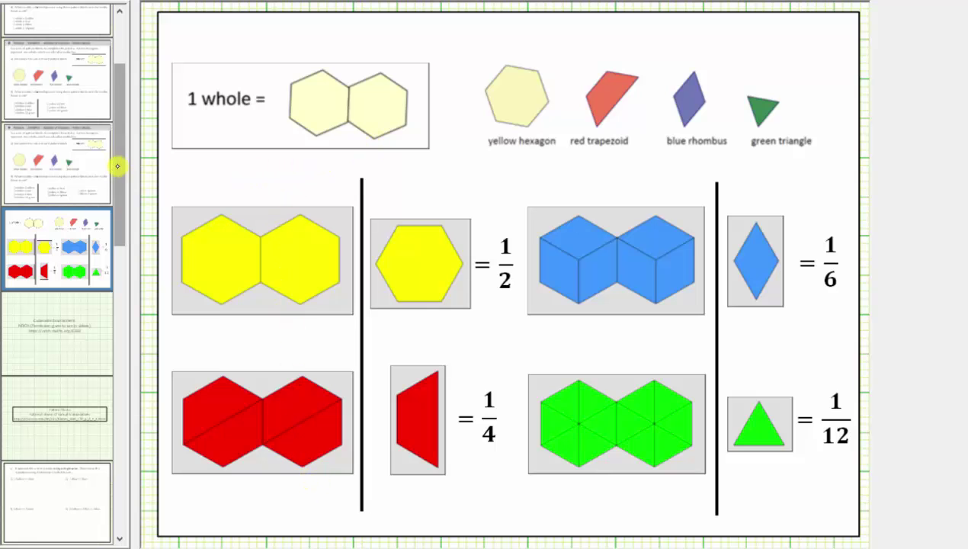
pyautogui.moveTo(118, 165); pyautogui.dragTo(121, 70)
pyautogui.click(74, 132)
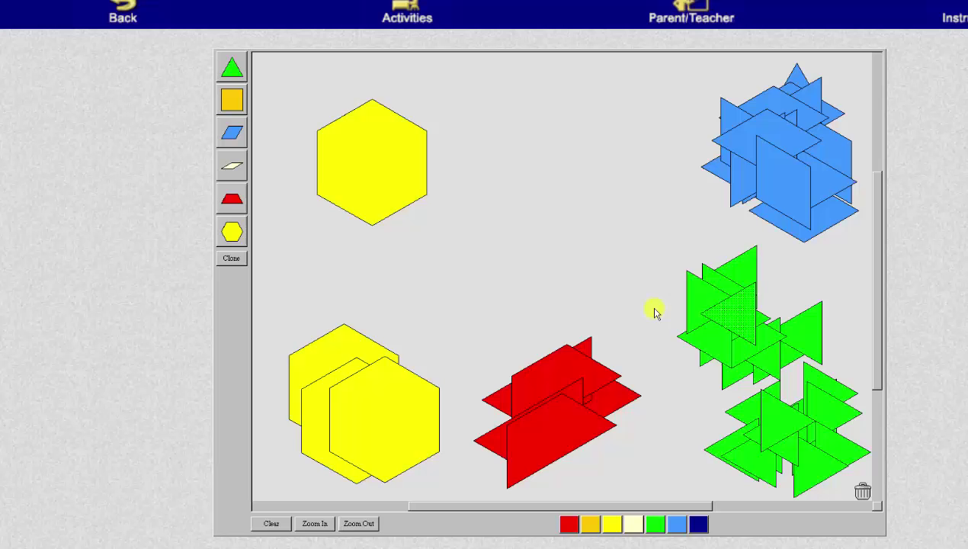
# Show two red trapezoids filling the yellow hexagon, then return them to the red pile
pyautogui.click(393, 145)
pyautogui.moveTo(532, 409); pyautogui.dragTo(352, 146)
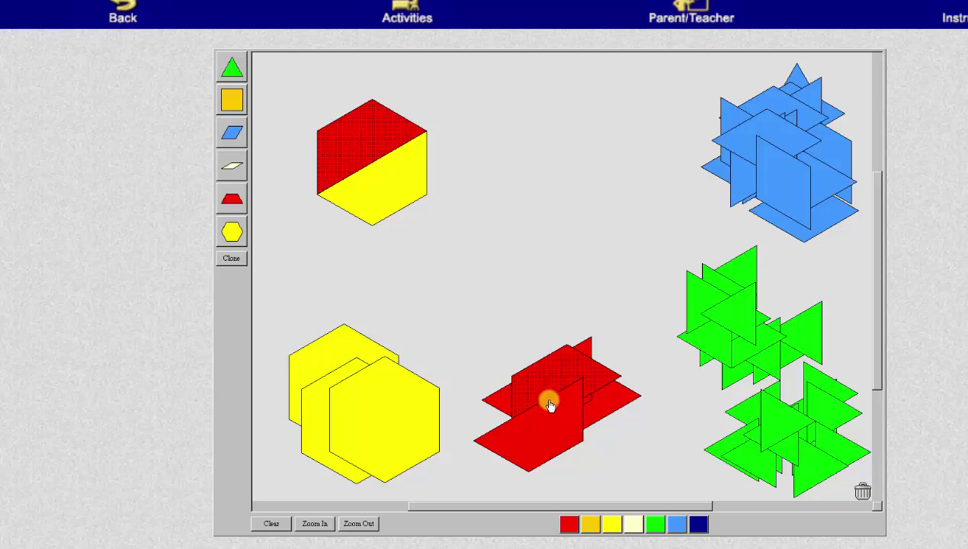
pyautogui.moveTo(549, 400); pyautogui.dragTo(577, 391)
pyautogui.moveTo(383, 158); pyautogui.dragTo(573, 368)
# Fit three blue rhombi into the hexagon, then return them to the blue pile
pyautogui.moveTo(784, 168); pyautogui.dragTo(347, 191)
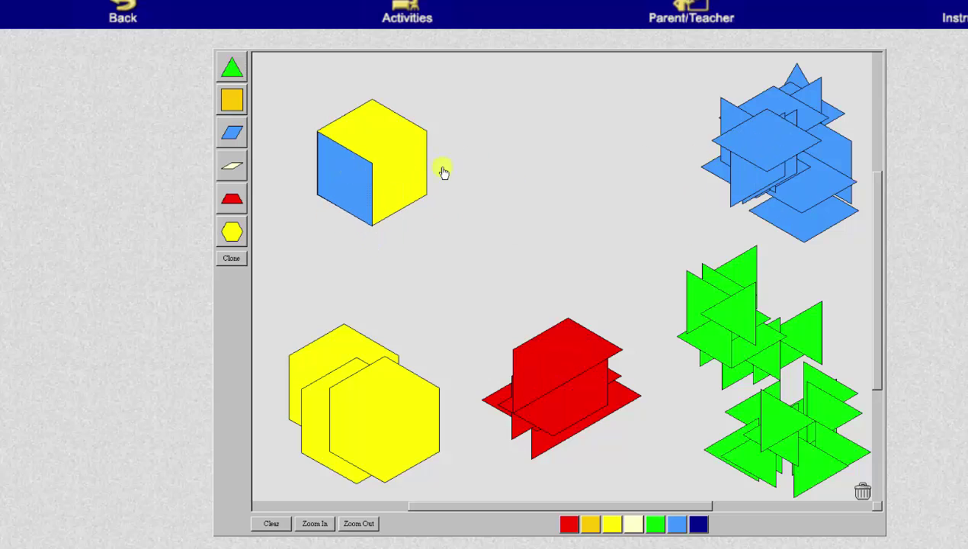
pyautogui.moveTo(712, 147); pyautogui.dragTo(363, 130)
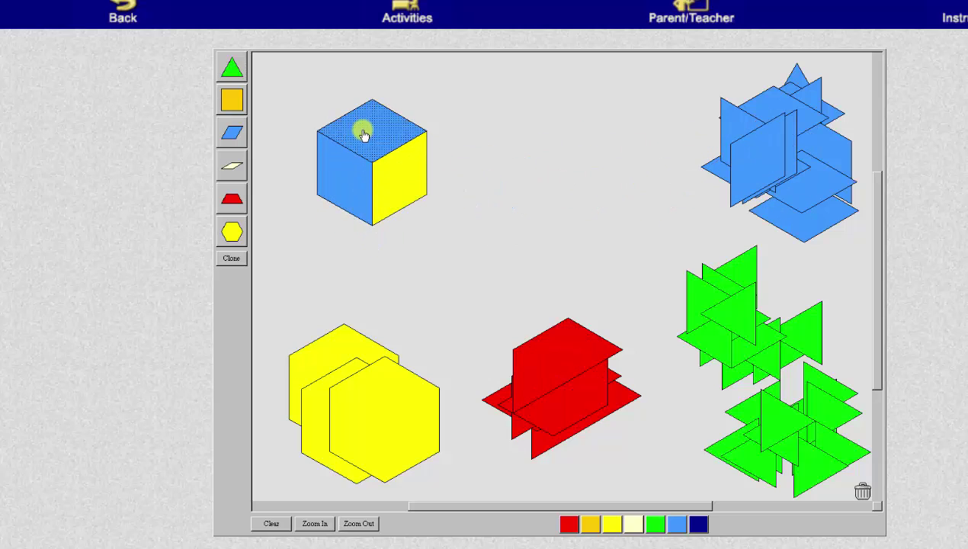
pyautogui.click(757, 145)
pyautogui.moveTo(757, 145); pyautogui.dragTo(720, 147)
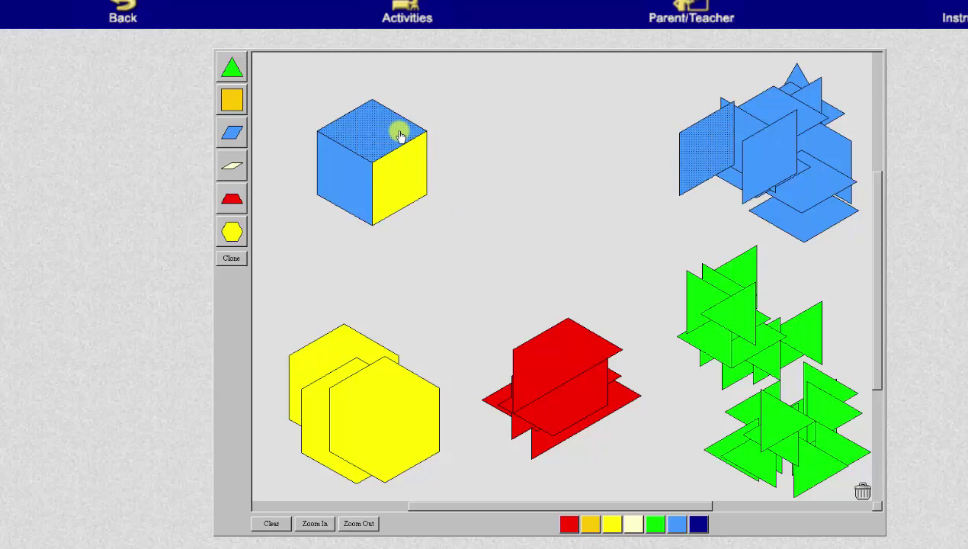
pyautogui.moveTo(398, 130); pyautogui.dragTo(736, 133)
pyautogui.moveTo(345, 177); pyautogui.dragTo(733, 157)
# Cover the yellow hexagon with six green triangles
pyautogui.moveTo(721, 297); pyautogui.dragTo(353, 136)
pyautogui.moveTo(701, 299); pyautogui.dragTo(344, 165)
pyautogui.moveTo(734, 276); pyautogui.dragTo(358, 196)
pyautogui.moveTo(705, 284); pyautogui.dragTo(402, 179)
pyautogui.moveTo(708, 312); pyautogui.dragTo(407, 162)
pyautogui.moveTo(804, 282); pyautogui.dragTo(399, 134)
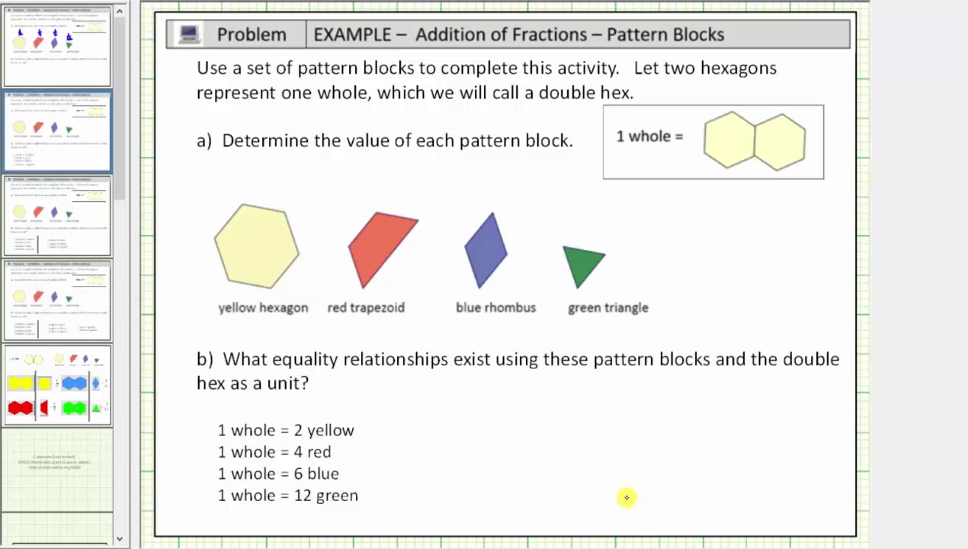
# Advance the animation to show 1 yellow = 2 red, 3 blue and 6 green
pyautogui.click(695, 3)
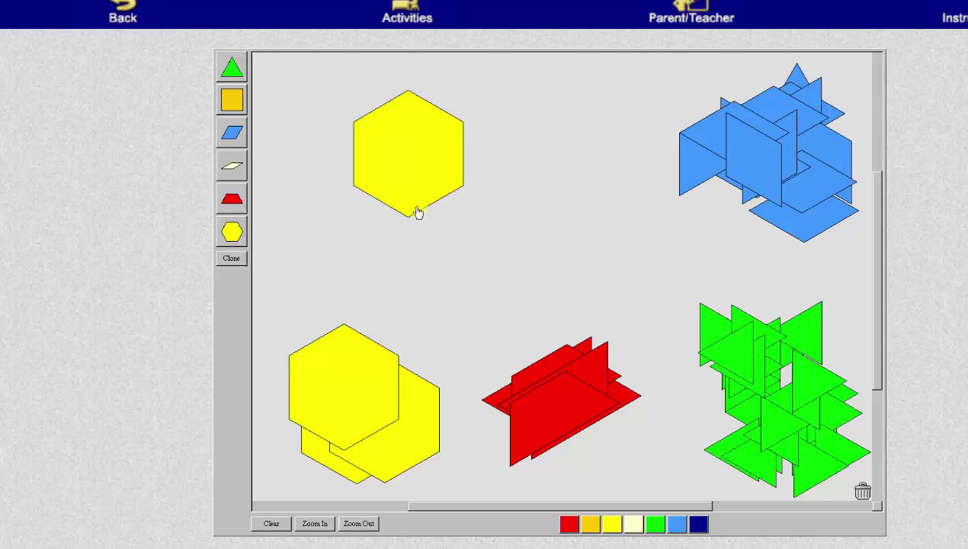
# Put the hexagon back and cover a red trapezoid with three green triangles
pyautogui.moveTo(416, 212); pyautogui.dragTo(363, 462)
pyautogui.moveTo(540, 432); pyautogui.dragTo(426, 179)
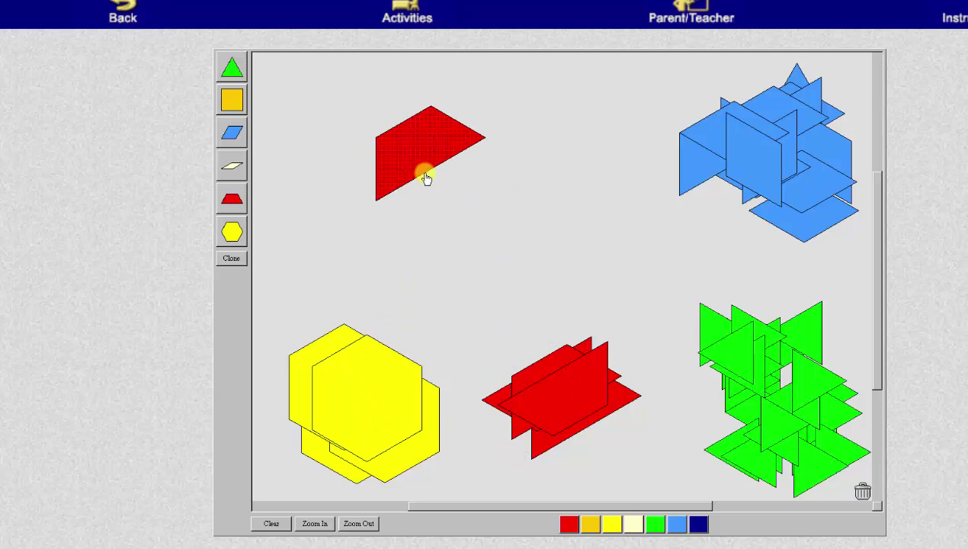
pyautogui.moveTo(719, 352); pyautogui.dragTo(407, 144)
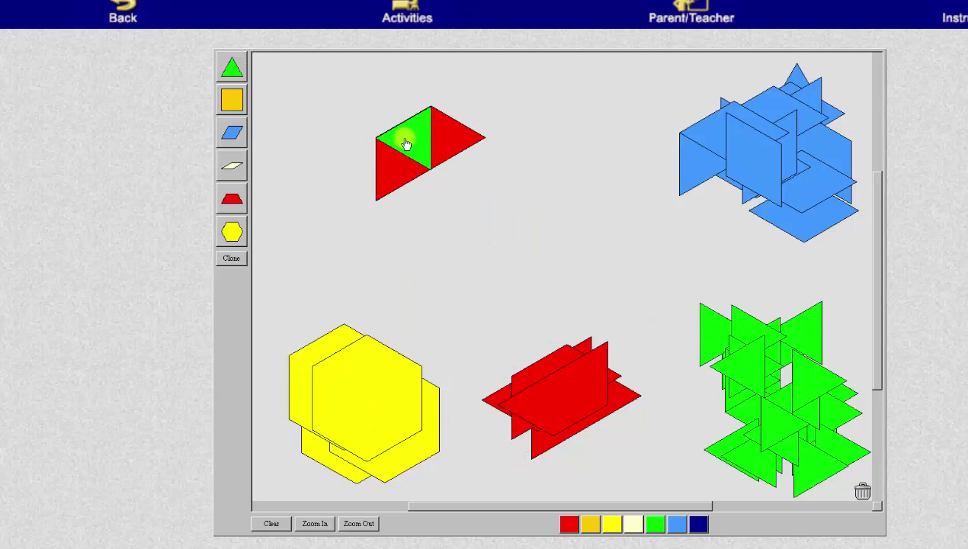
pyautogui.moveTo(715, 330); pyautogui.dragTo(396, 171)
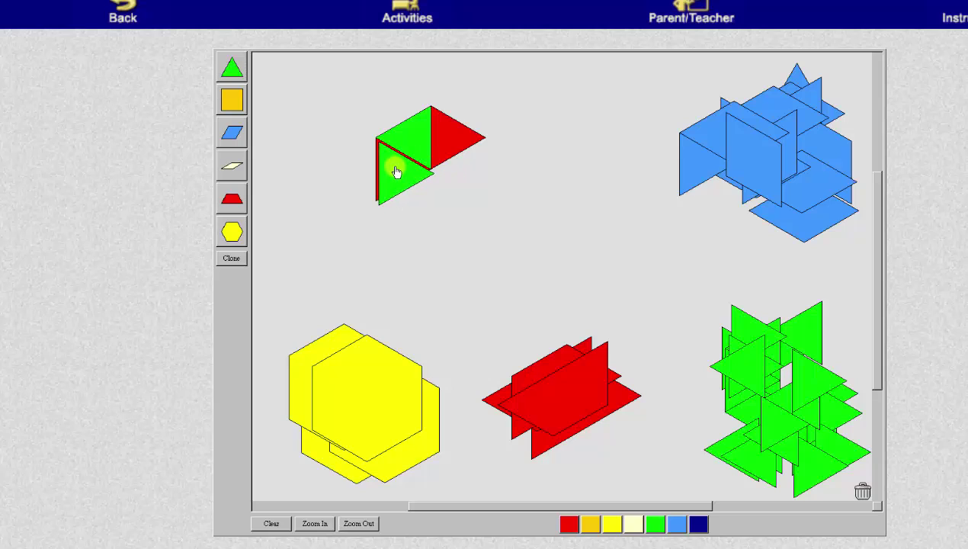
pyautogui.moveTo(752, 357); pyautogui.dragTo(453, 132)
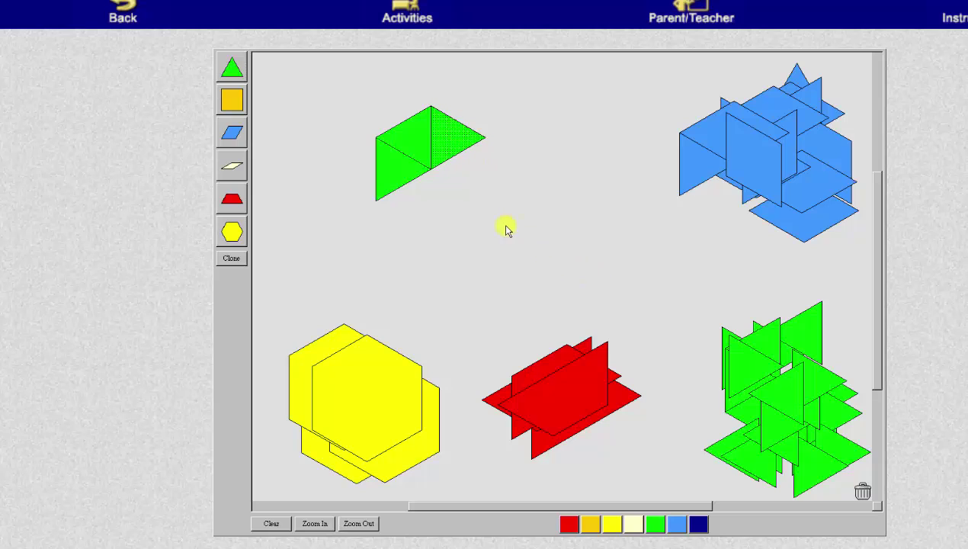
# Place a blue rhombus in the middle and cover it with two green triangles
pyautogui.moveTo(746, 168); pyautogui.dragTo(538, 231)
pyautogui.moveTo(740, 361); pyautogui.dragTo(543, 216)
pyautogui.moveTo(777, 395); pyautogui.dragTo(547, 244)
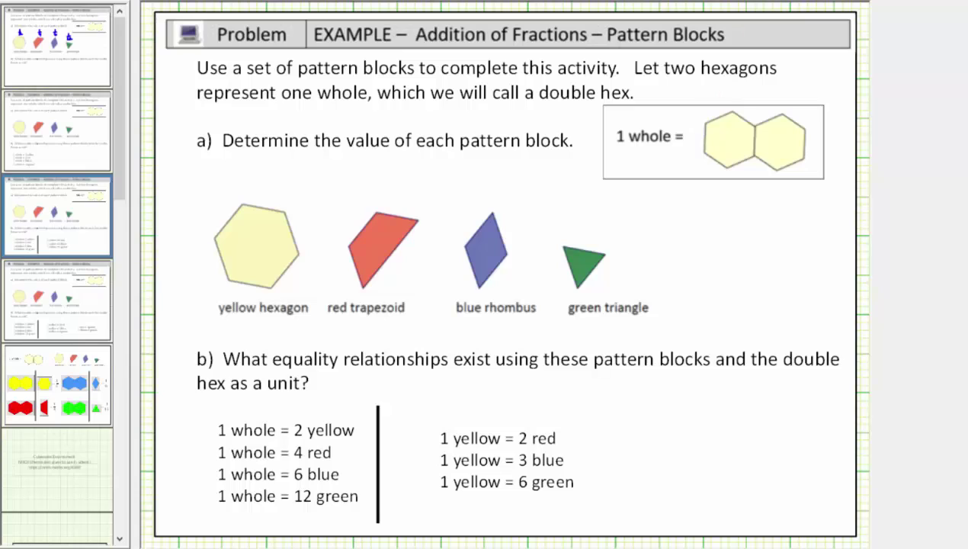
# Advance the slide to show 1 red = 3 green and 1 blue = 2 green
pyautogui.click(736, 2)
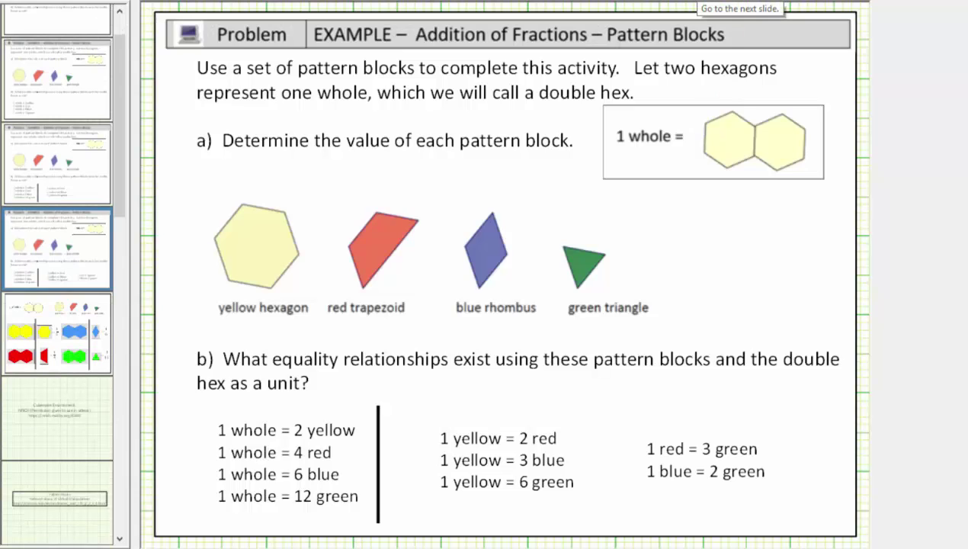